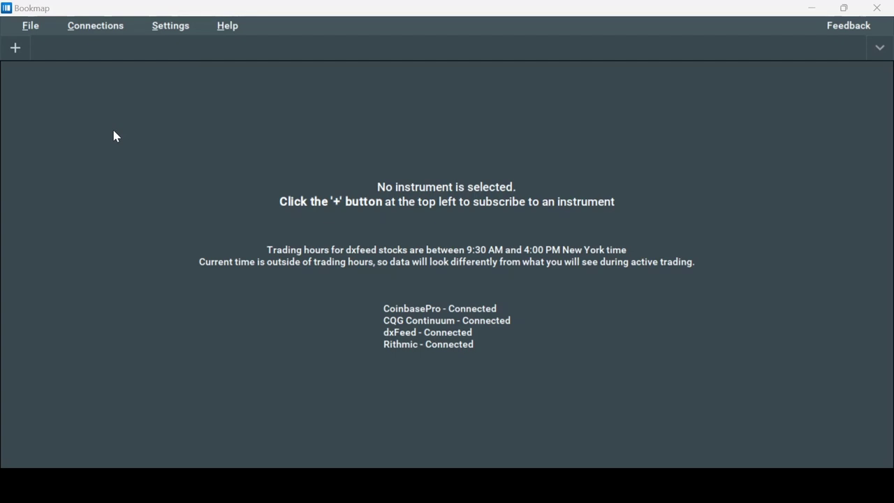
Look through the installed plugins in the plugins manager, then close it.
{"action": "left_click", "coordinate": [166, 29]}
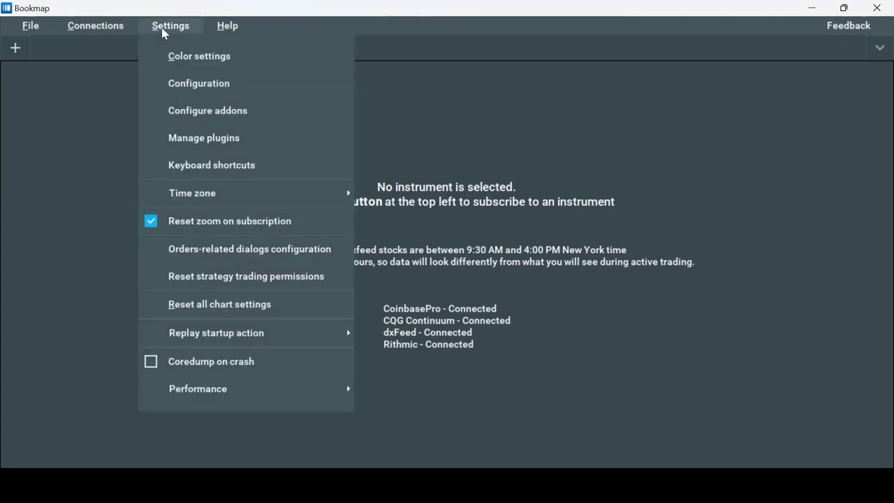
{"action": "left_click", "coordinate": [186, 148]}
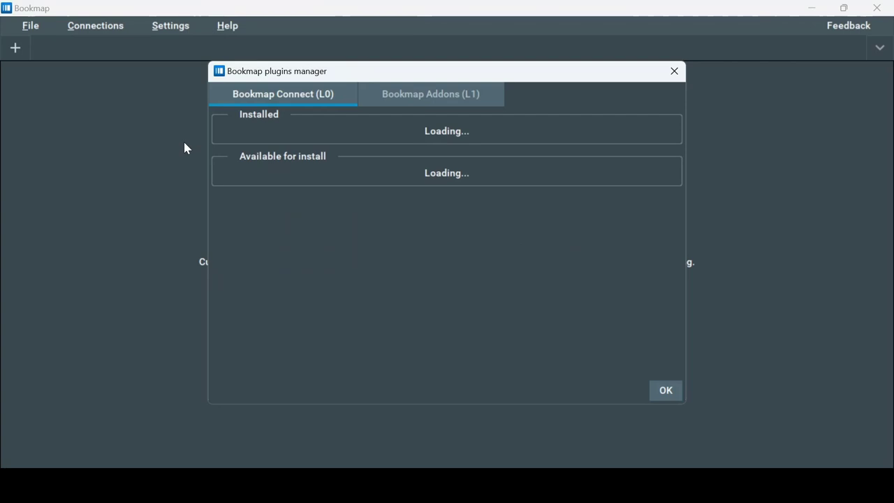
{"action": "left_click_drag", "start_coordinate": [679, 148], "coordinate": [682, 342]}
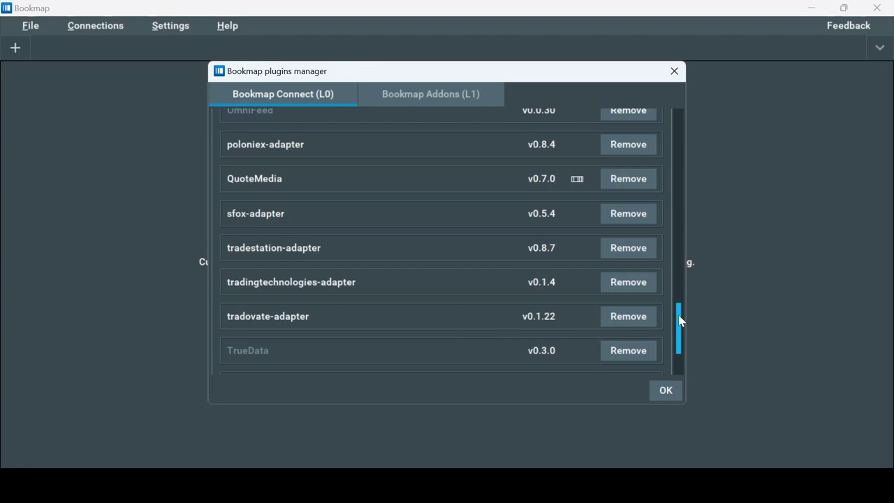
{"action": "left_click_drag", "start_coordinate": [684, 321], "coordinate": [679, 352]}
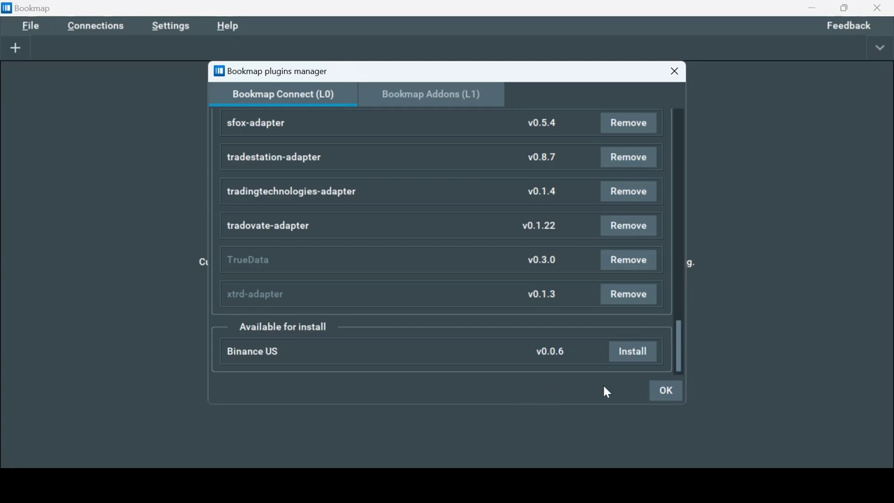
{"action": "left_click", "coordinate": [666, 391]}
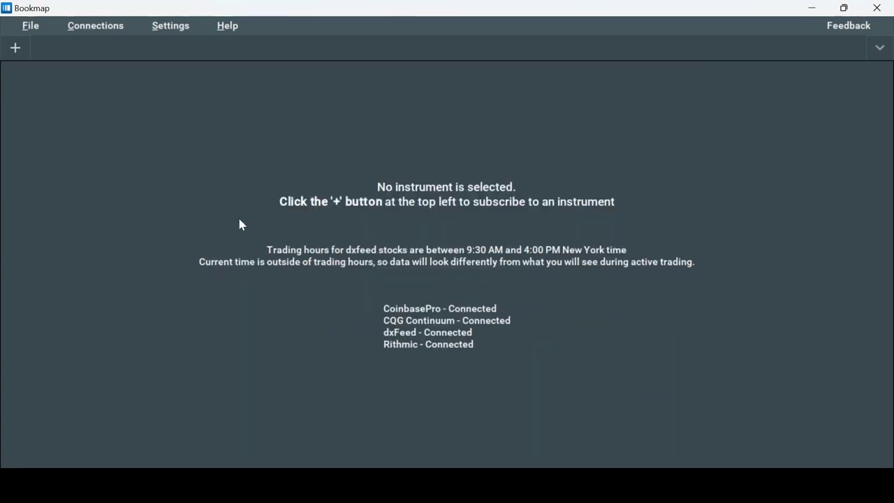
Add a new connection in the connection configuration with Tradovate as its platform.
{"action": "left_click", "coordinate": [86, 28]}
{"action": "left_click", "coordinate": [117, 338]}
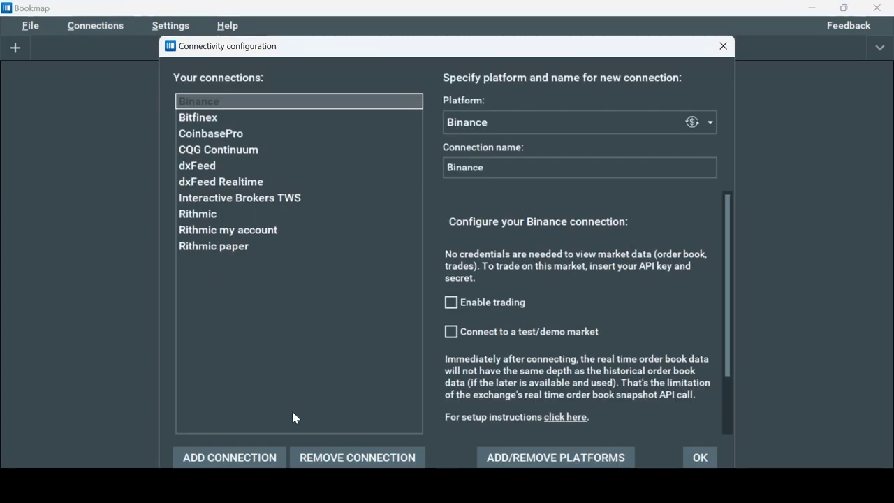
{"action": "left_click", "coordinate": [259, 457]}
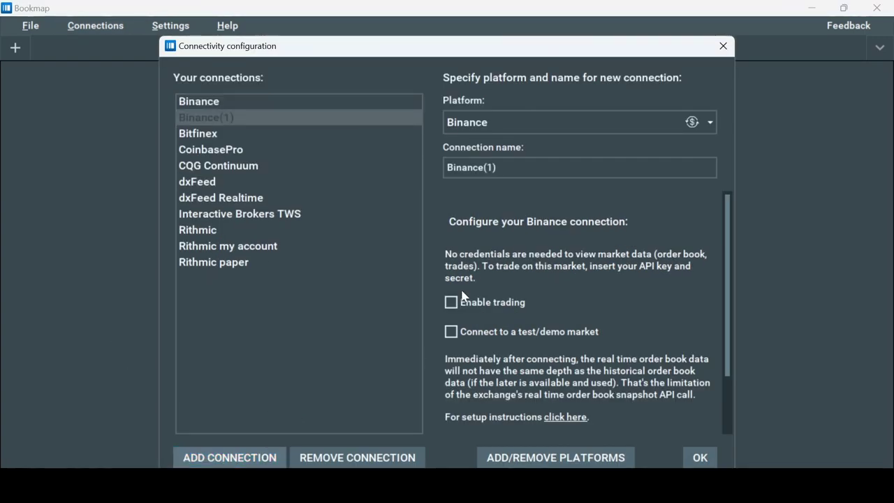
{"action": "left_click", "coordinate": [549, 123]}
{"action": "scroll", "coordinate": [548, 227], "scroll_direction": "down", "scroll_amount": 5}
{"action": "scroll", "coordinate": [542, 230], "scroll_direction": "down", "scroll_amount": 2}
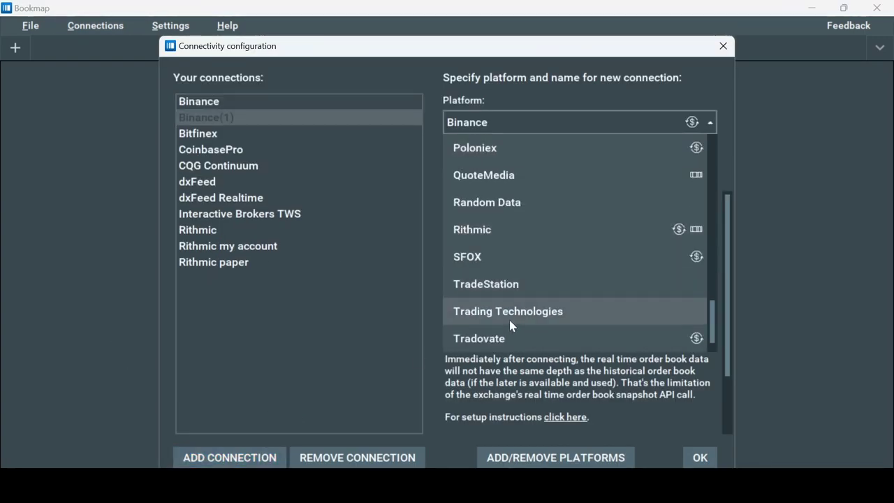
{"action": "left_click", "coordinate": [511, 333]}
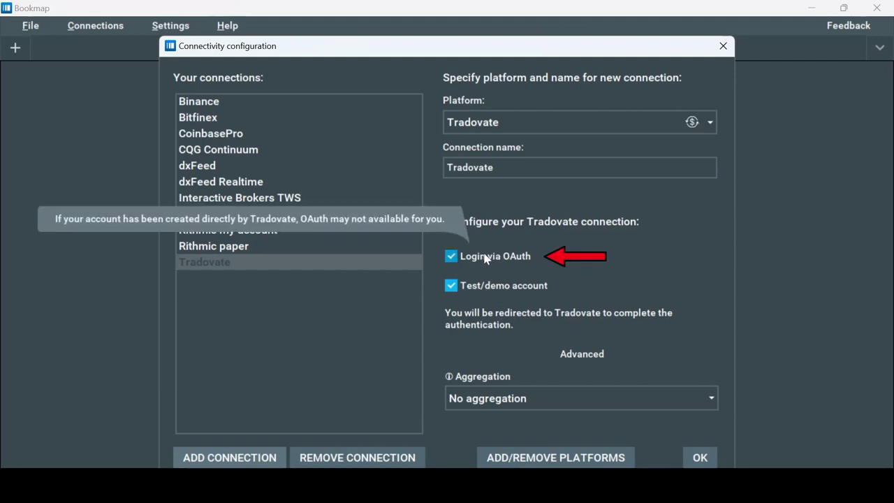
{"action": "mouse_move", "coordinate": [495, 256]}
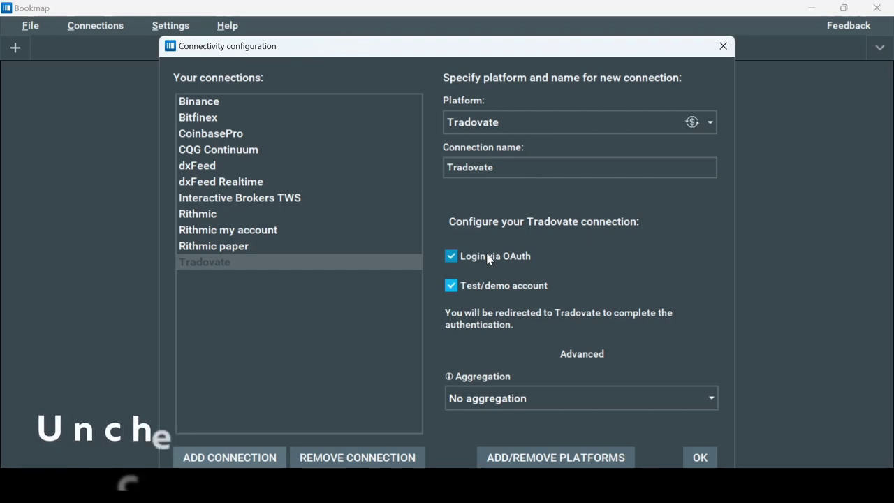
Switch the Tradovate connection to password login, enter the password, and save.
{"action": "left_click", "coordinate": [489, 257]}
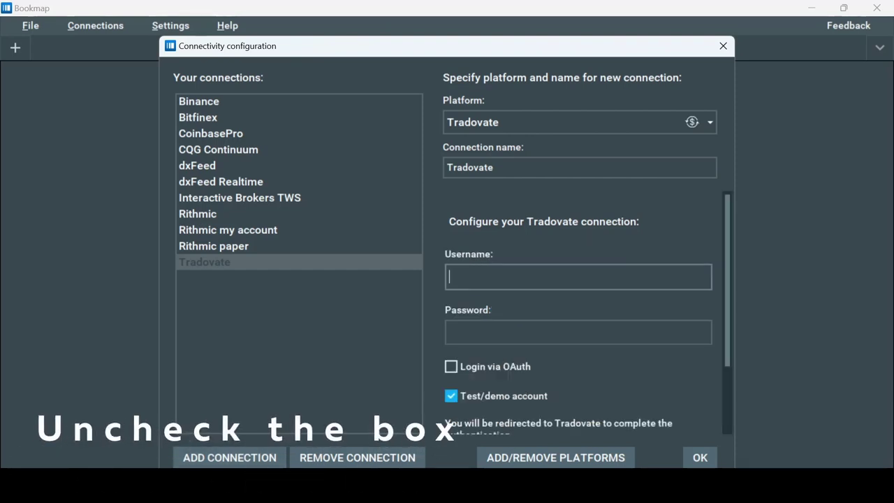
{"action": "left_click", "coordinate": [505, 323]}
{"action": "type", "text": "*************"}
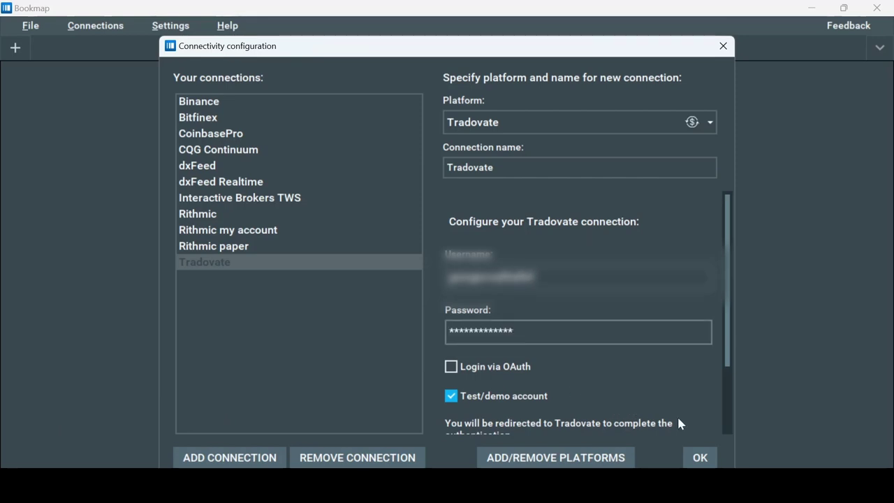
{"action": "left_click", "coordinate": [699, 460]}
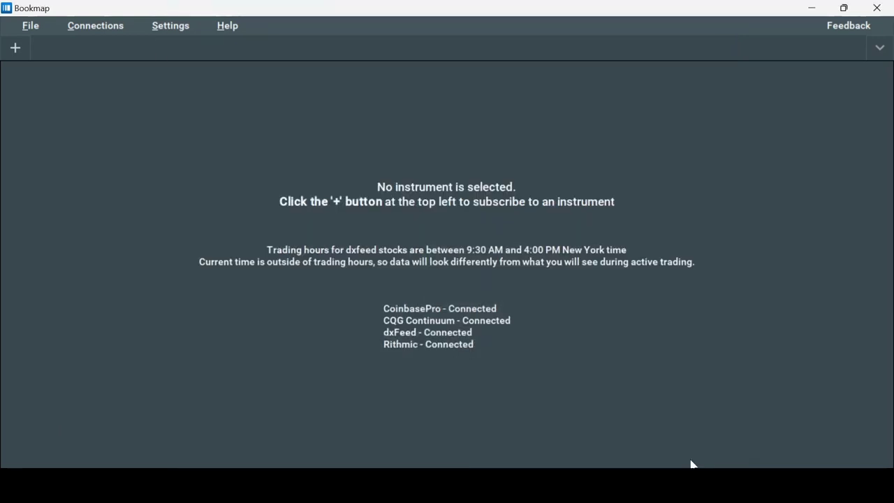
Re-enable OAuth login on the Tradovate connection, save, and select it in the Connections list.
{"action": "left_click", "coordinate": [112, 26]}
{"action": "left_click", "coordinate": [67, 330]}
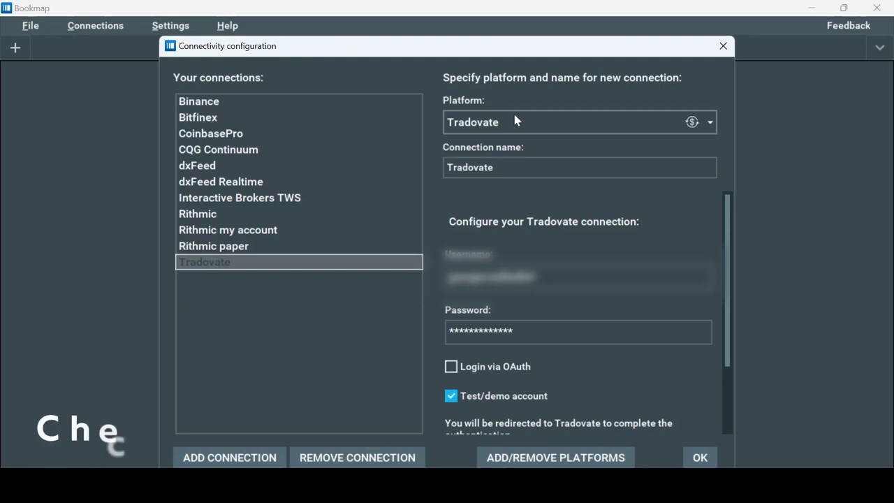
{"action": "left_click", "coordinate": [451, 367]}
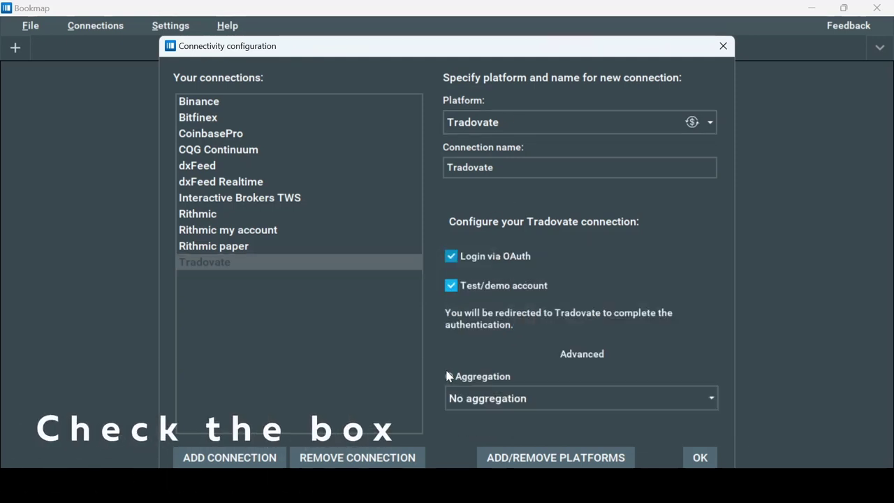
{"action": "left_click", "coordinate": [702, 457]}
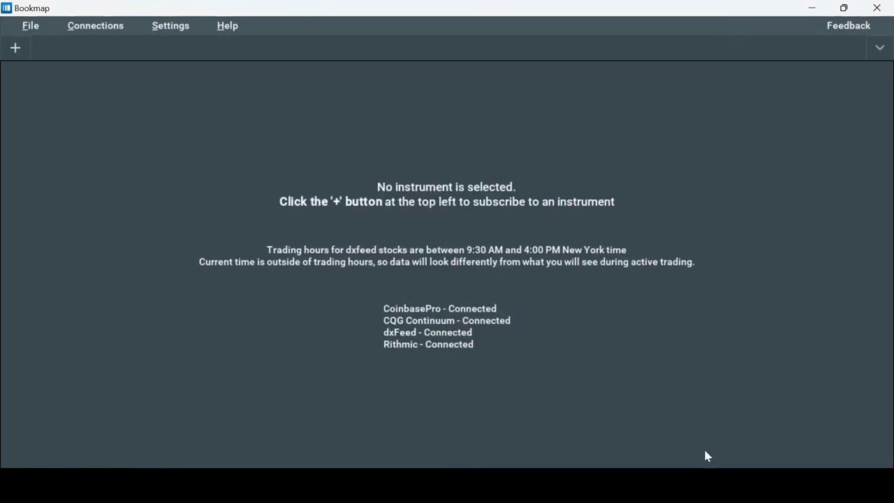
{"action": "left_click", "coordinate": [108, 28]}
{"action": "left_click", "coordinate": [67, 329]}
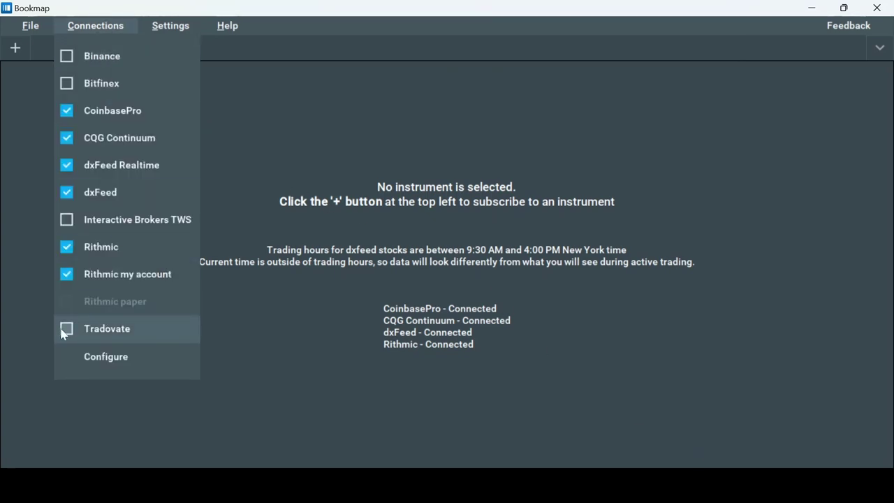
{"action": "type", "text": "sdadfs"}
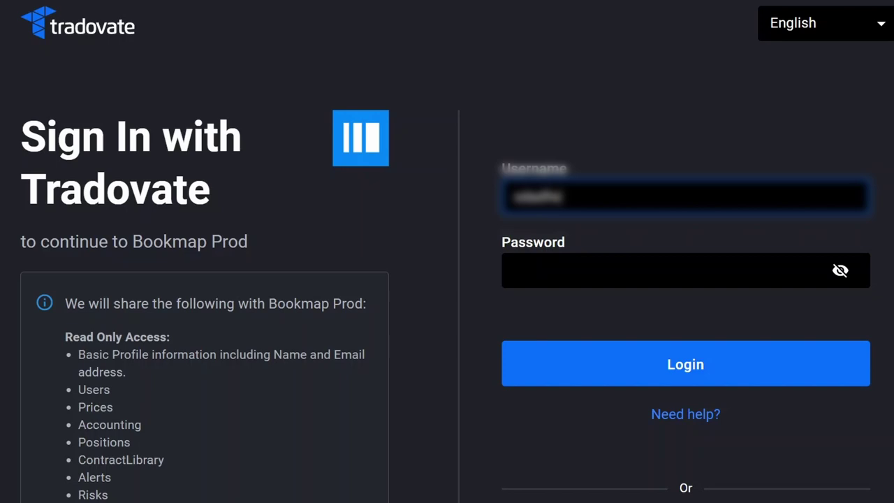
{"action": "type", "text": "reothat"}
{"action": "key", "text": "Tab"}
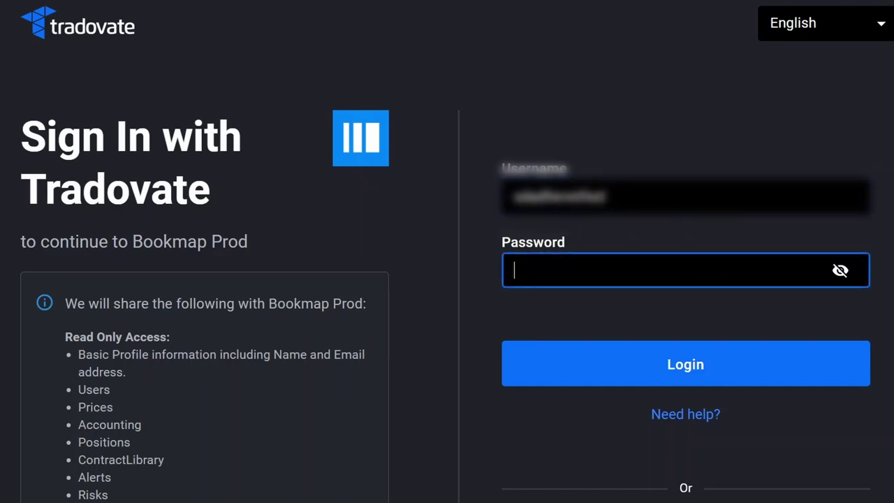
{"action": "type", "text": "xxxxxxxxxx"}
{"action": "type", "text": "xxx"}
{"action": "left_click", "coordinate": [643, 364]}
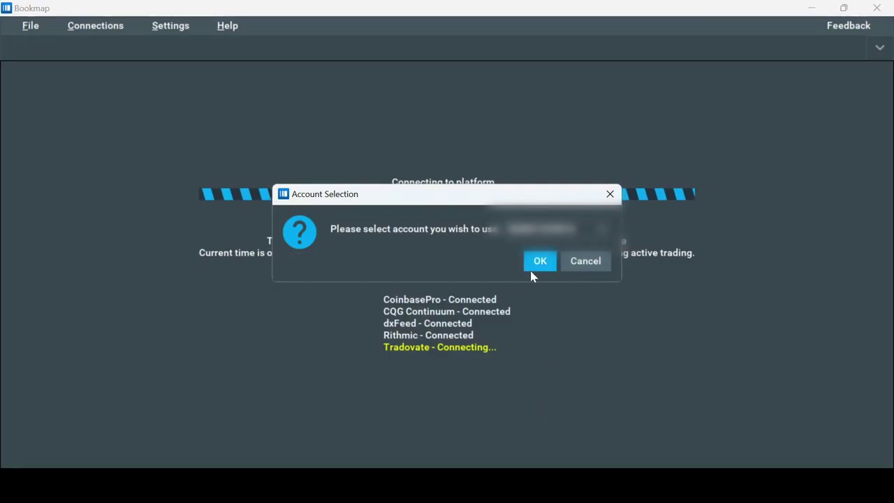
Confirm the trading account, then subscribe to CLM3 through Tradovate, replacing ESM3.
{"action": "left_click", "coordinate": [537, 259]}
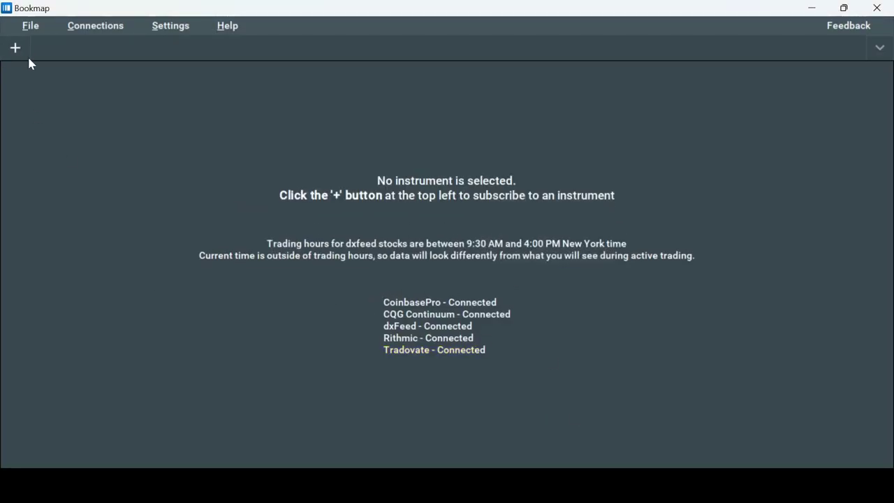
{"action": "left_click", "coordinate": [20, 50]}
{"action": "left_click", "coordinate": [501, 130]}
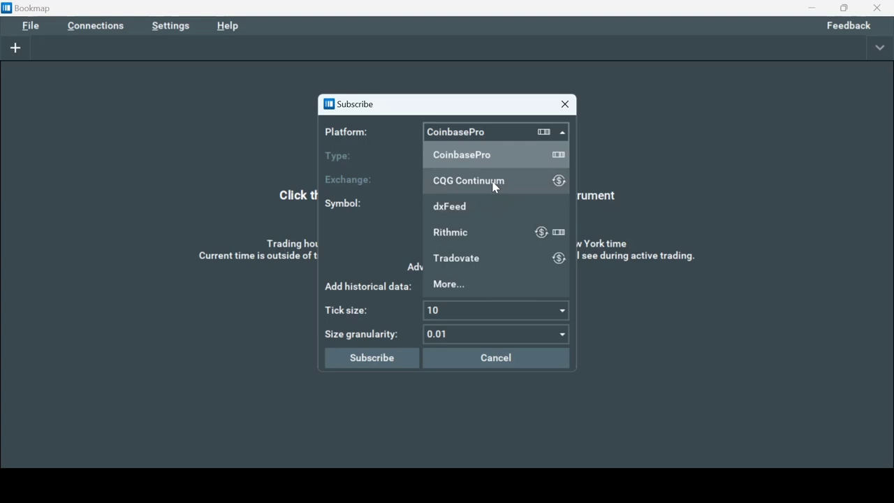
{"action": "left_click", "coordinate": [489, 258]}
{"action": "type", "text": "ESM3"}
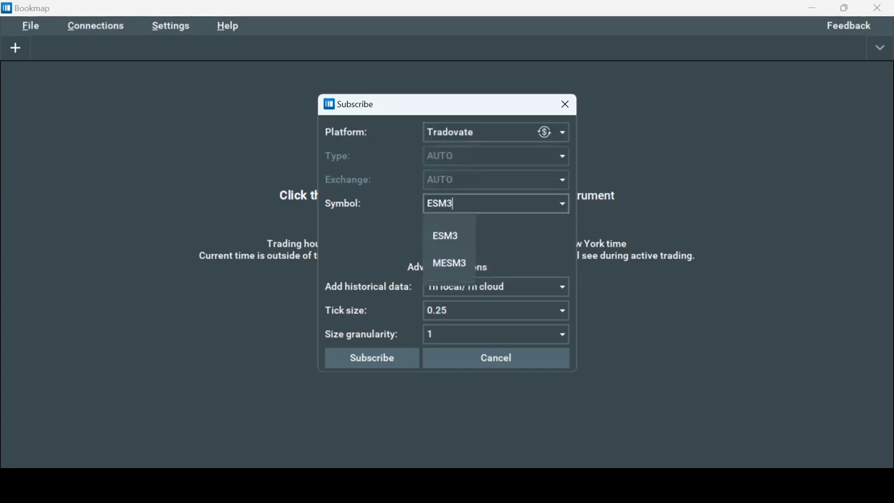
{"action": "key", "text": "BackSpace"}
{"action": "key", "text": "BackSpace"}
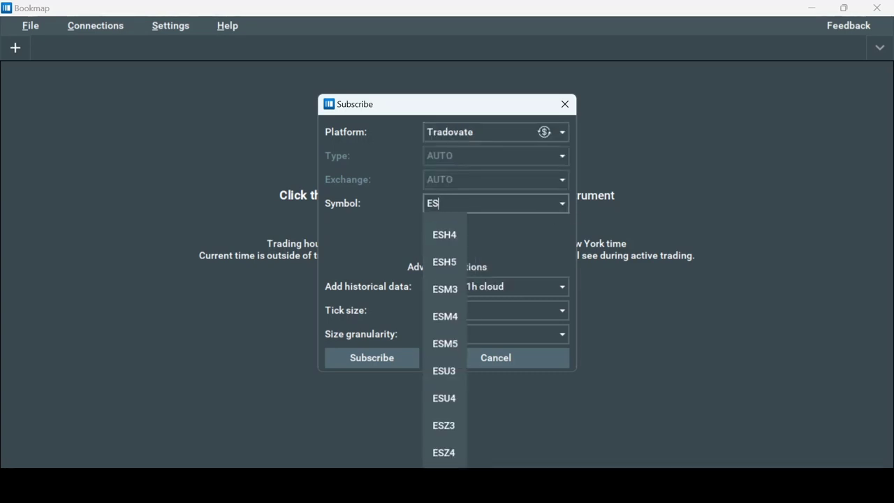
{"action": "key", "text": "BackSpace"}
{"action": "key", "text": "BackSpace"}
{"action": "type", "text": "C"}
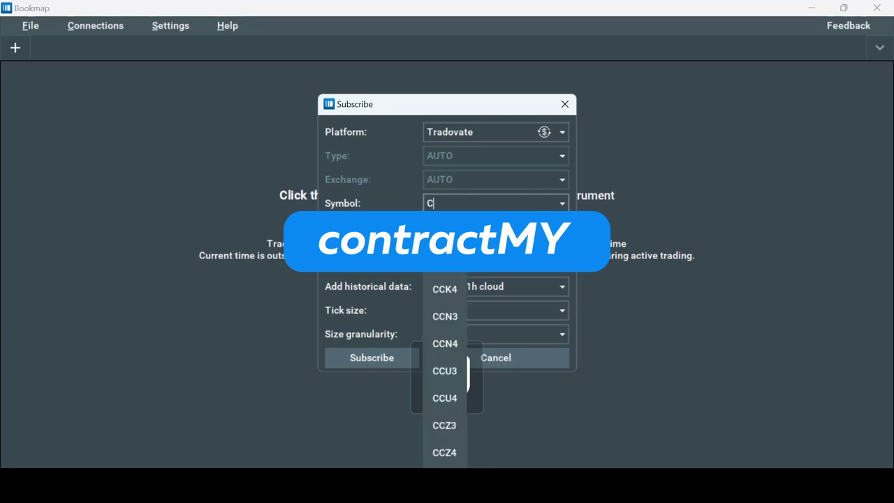
{"action": "type", "text": "LM"}
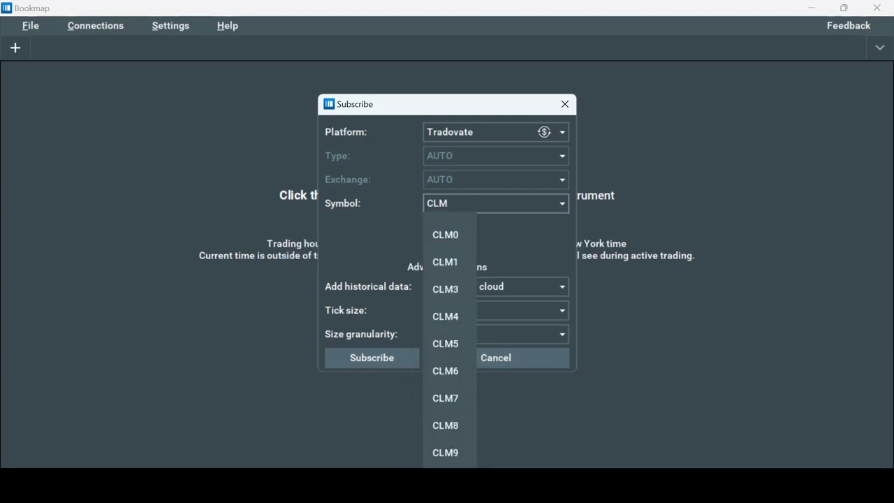
{"action": "type", "text": "3"}
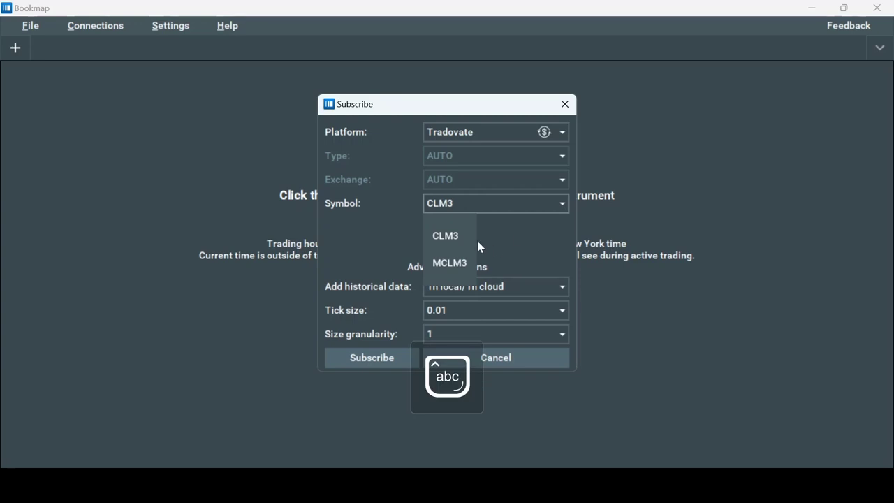
{"action": "left_click", "coordinate": [465, 237]}
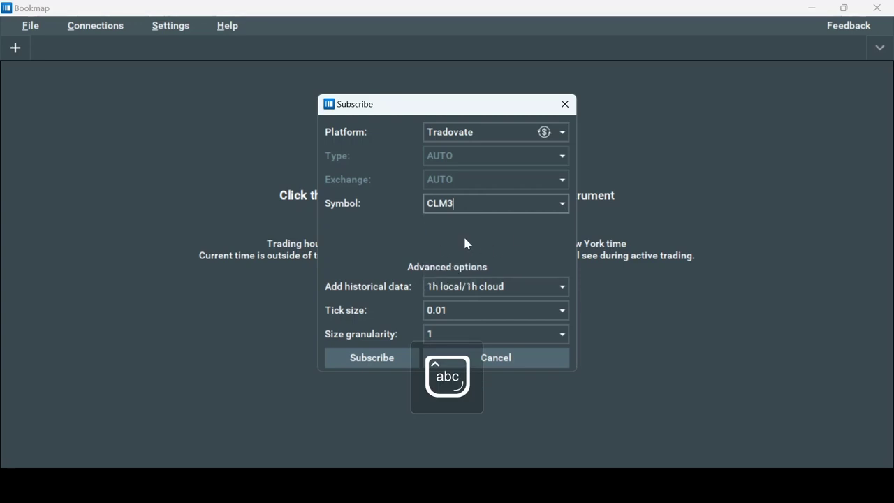
{"action": "left_click", "coordinate": [381, 364]}
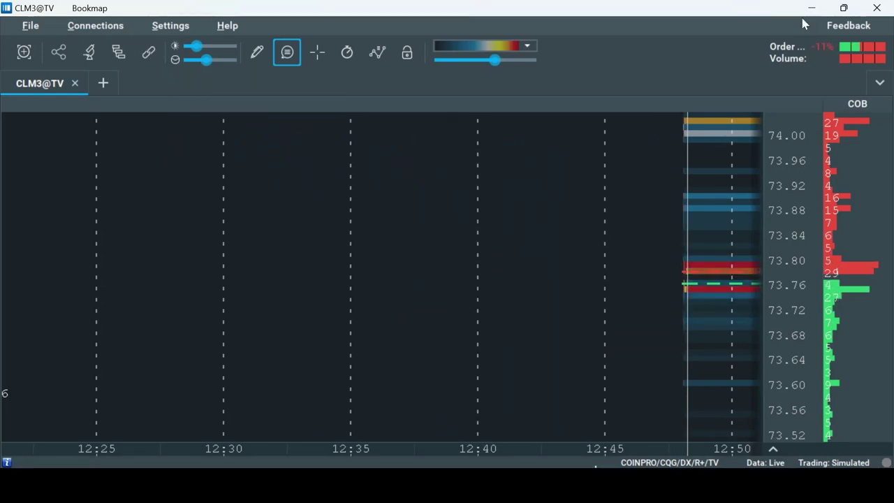
Exit Bookmap without saving and relaunch it in Trading mode.
{"action": "left_click", "coordinate": [877, 7]}
{"action": "left_click", "coordinate": [500, 286]}
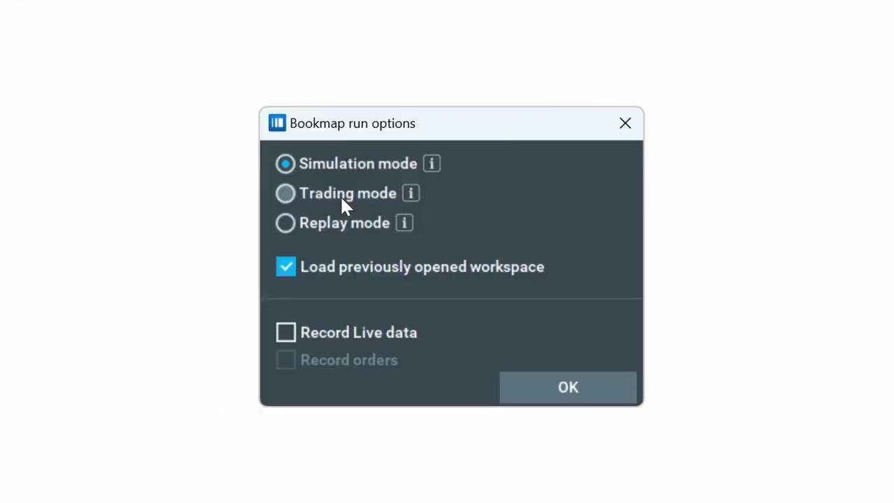
{"action": "left_click", "coordinate": [342, 196]}
{"action": "left_click", "coordinate": [574, 400]}
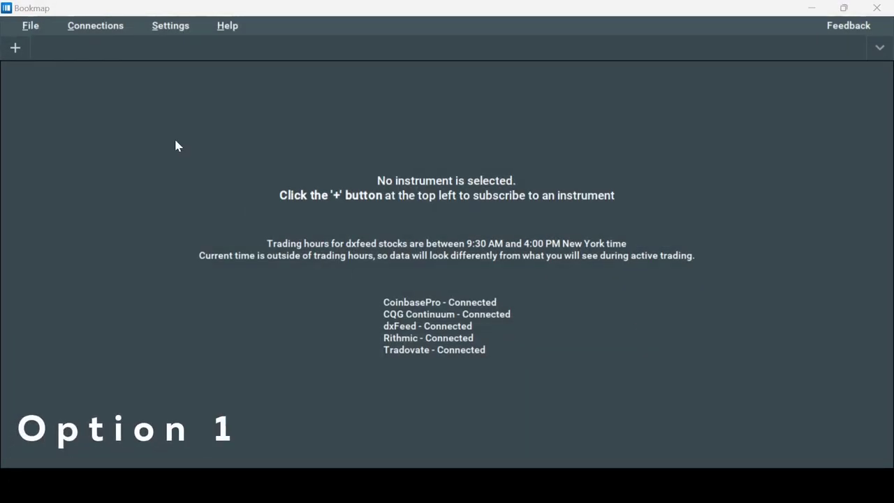
Check the connections list, then subscribe to ESM3 through Tradovate.
{"action": "left_click", "coordinate": [107, 32]}
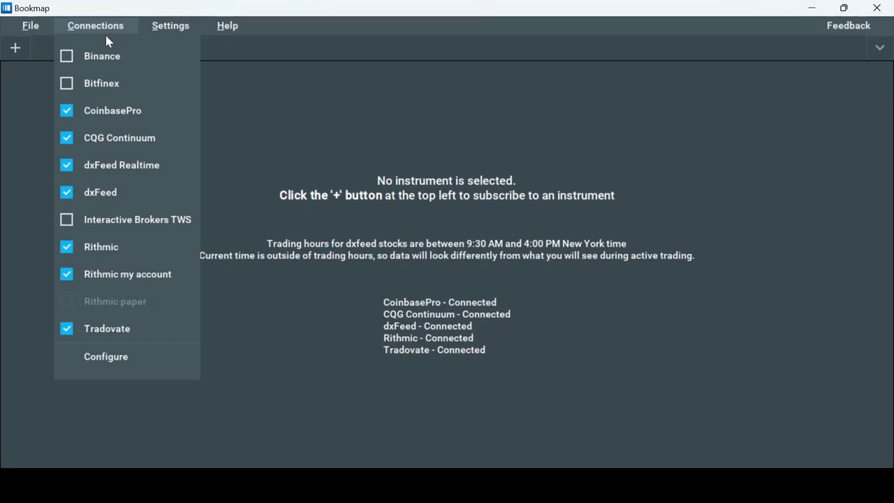
{"action": "left_click", "coordinate": [148, 362]}
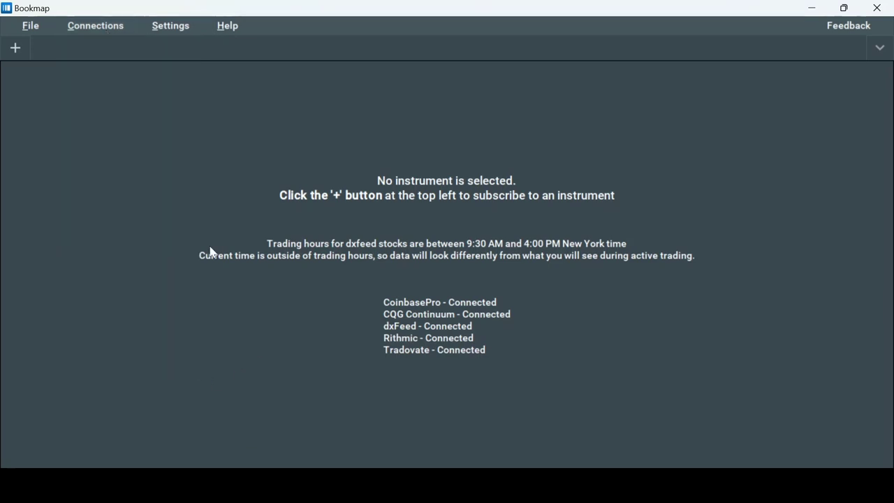
{"action": "left_click", "coordinate": [21, 48]}
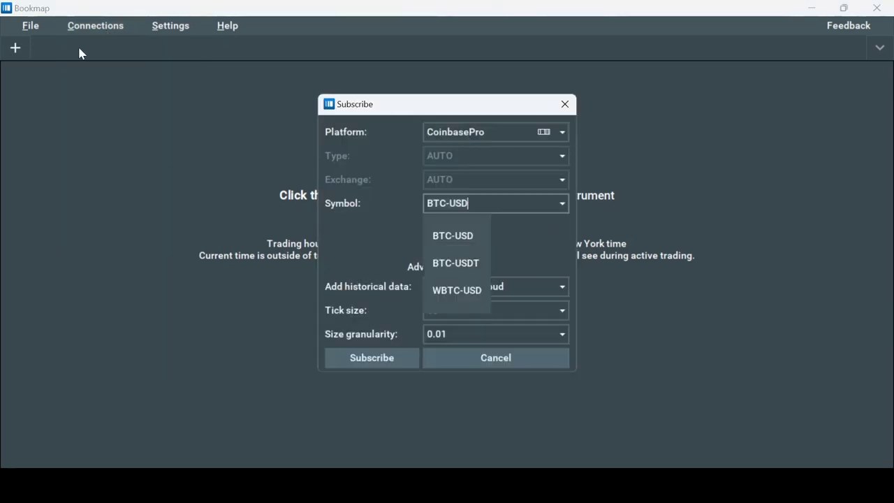
{"action": "left_click", "coordinate": [468, 134]}
{"action": "left_click", "coordinate": [480, 262]}
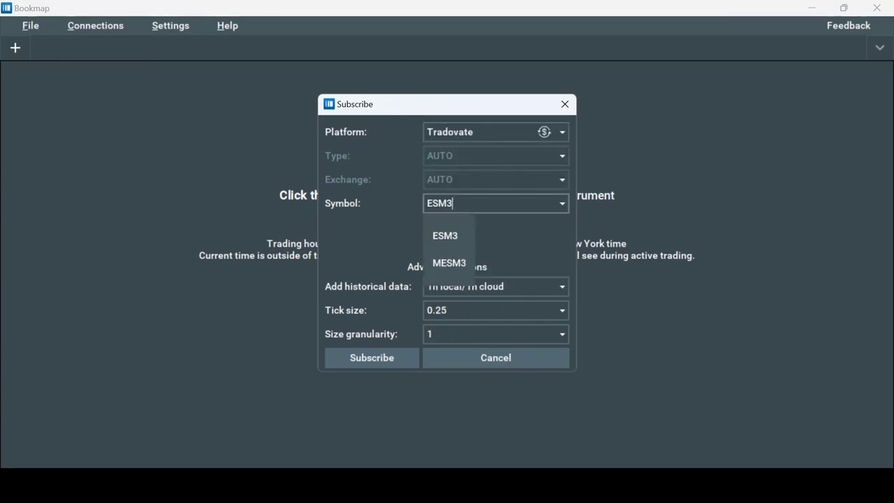
{"action": "left_click", "coordinate": [380, 364]}
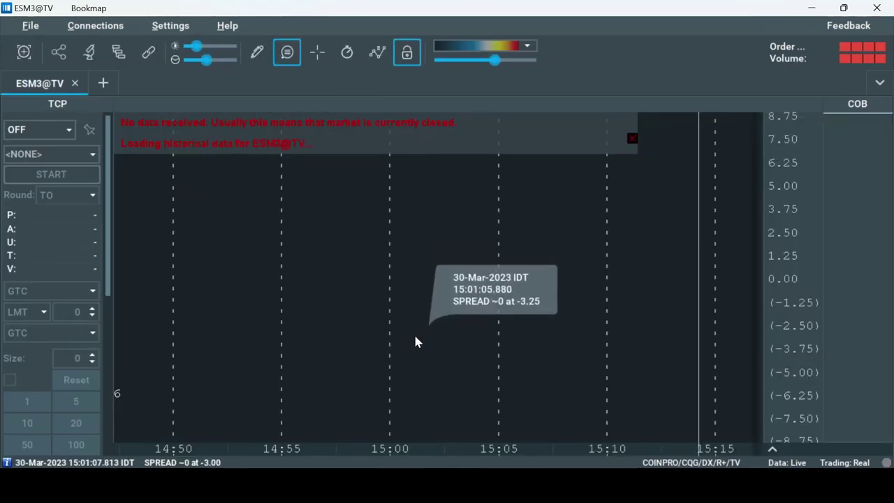
Toggle the chart lock on and off, then set the trade control panel mode to BOTH.
{"action": "left_click", "coordinate": [405, 60]}
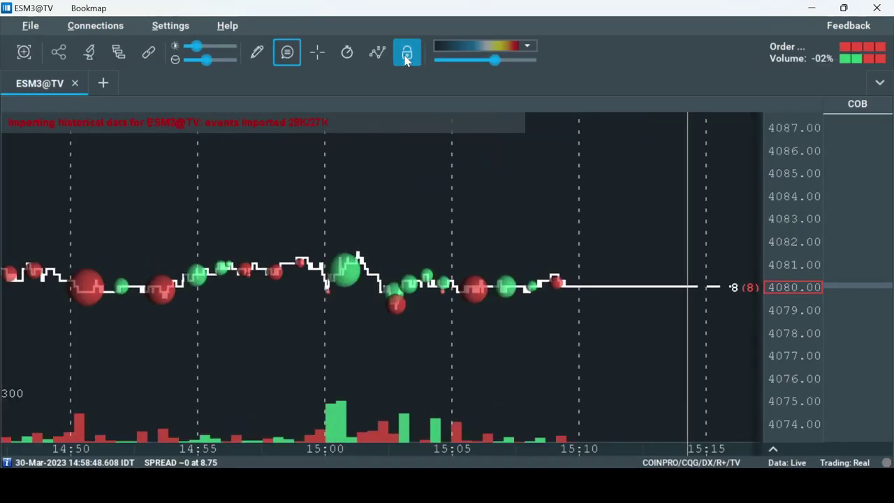
{"action": "left_click", "coordinate": [405, 59]}
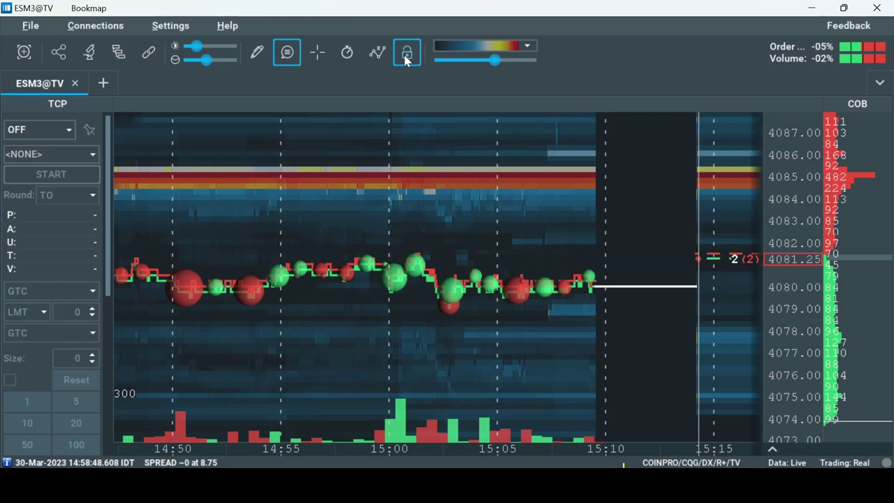
{"action": "mouse_move", "coordinate": [196, 183]}
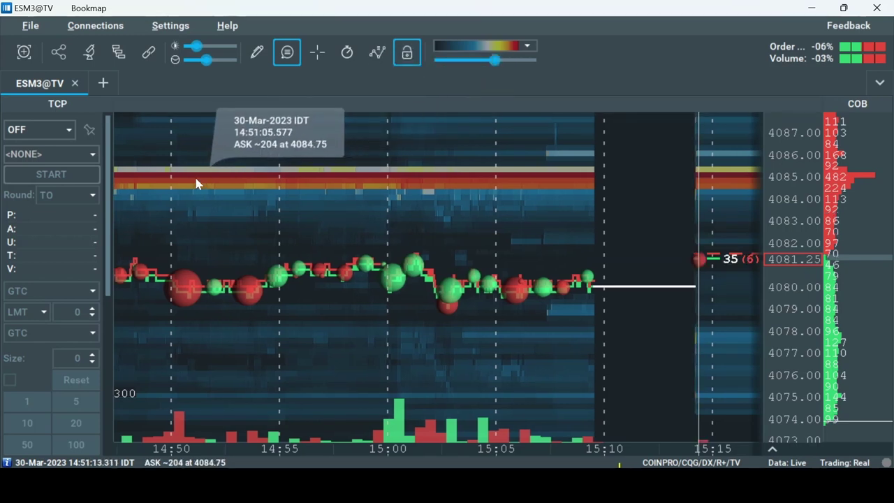
{"action": "left_click", "coordinate": [44, 131]}
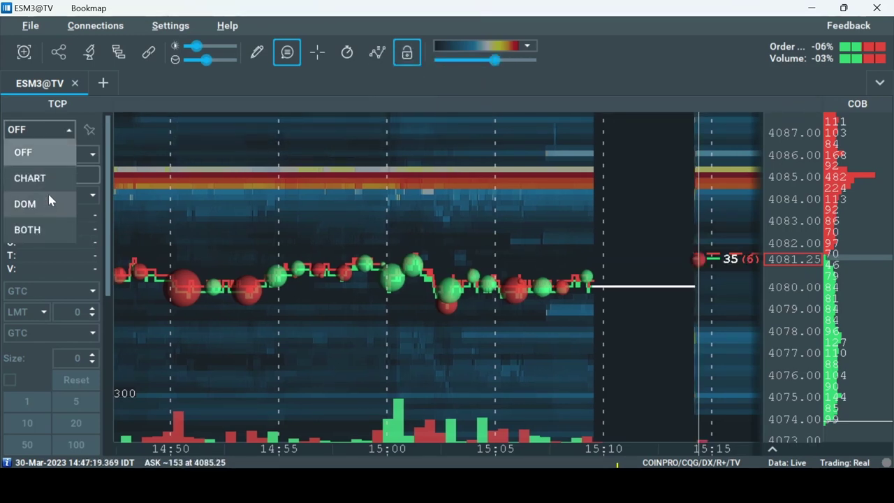
{"action": "left_click", "coordinate": [51, 229]}
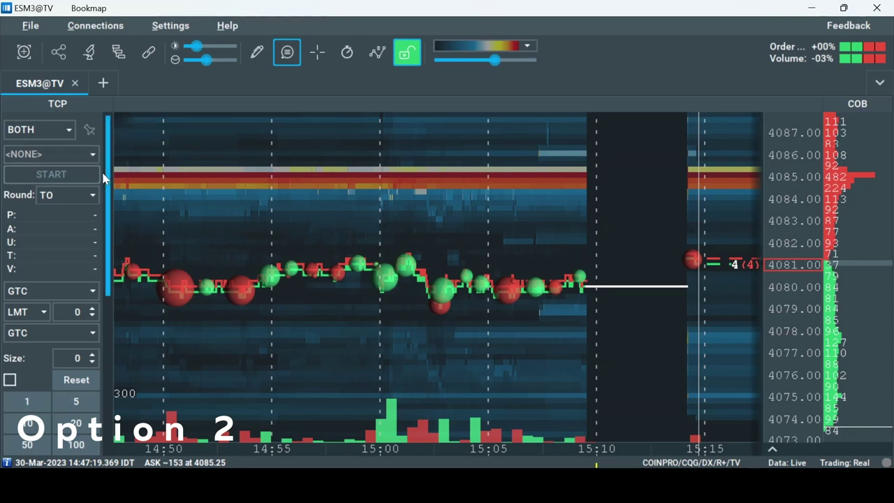
Check the connections list, then subscribe to ESM3 through Rithmic in a new chart.
{"action": "left_click", "coordinate": [95, 29]}
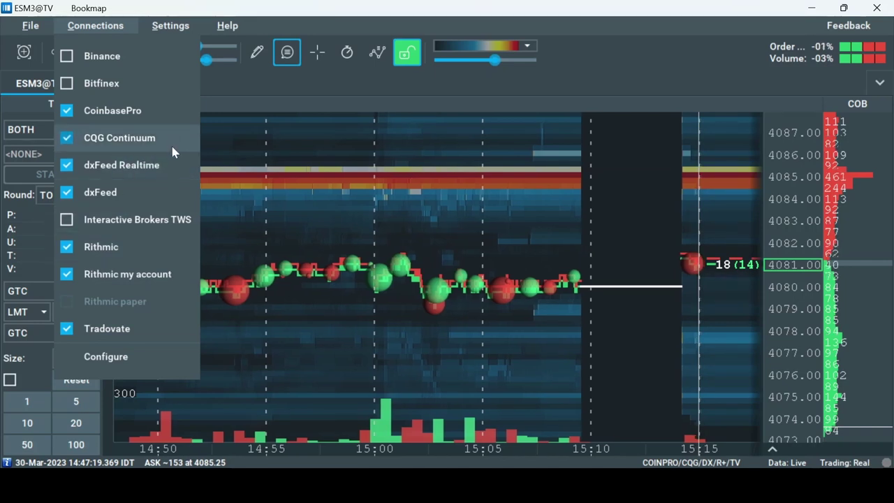
{"action": "left_click", "coordinate": [119, 27]}
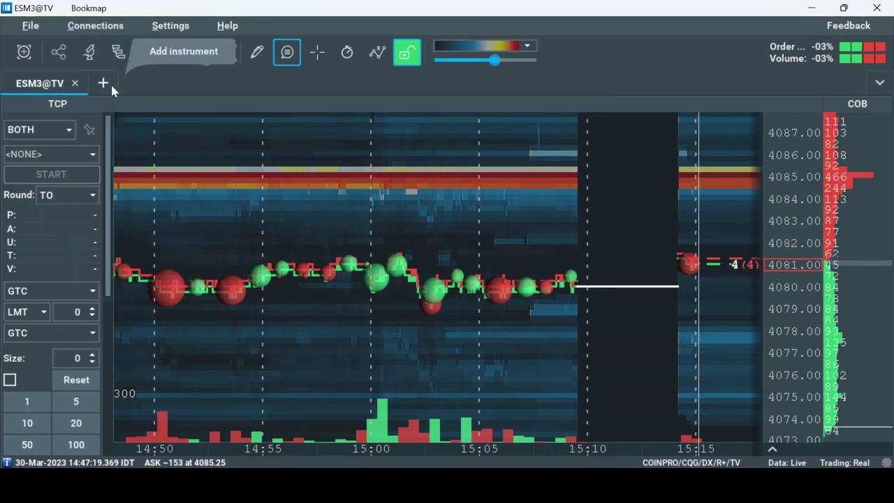
{"action": "left_click", "coordinate": [111, 82]}
{"action": "left_click", "coordinate": [478, 132]}
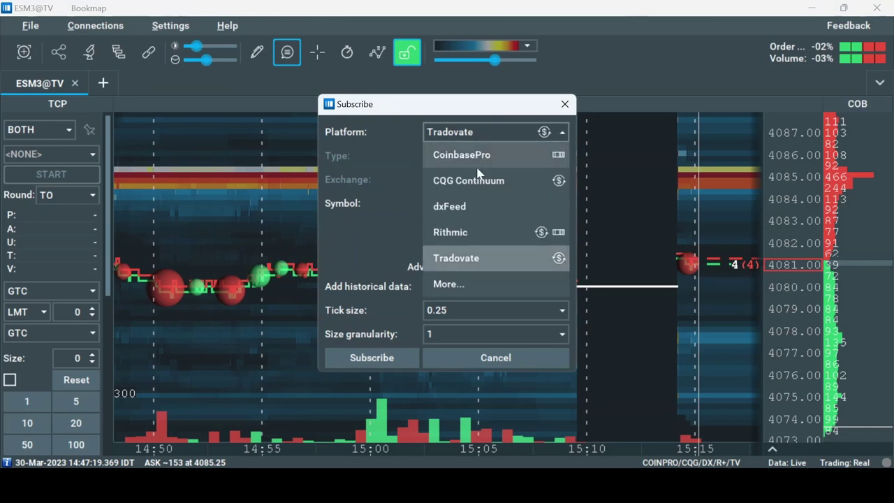
{"action": "left_click", "coordinate": [476, 232]}
{"action": "left_click", "coordinate": [393, 362]}
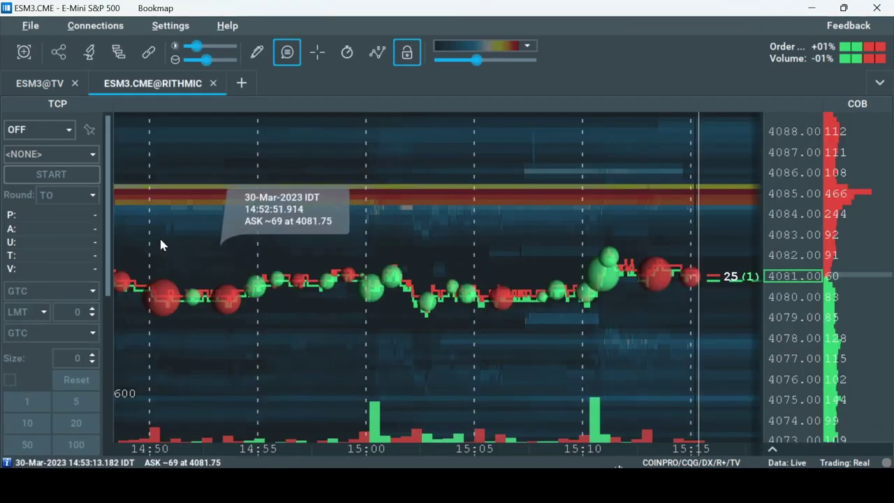
Start cross-trading MESM3@TV from the Rithmic chart and set its panel mode to BOTH.
{"action": "left_click", "coordinate": [405, 51]}
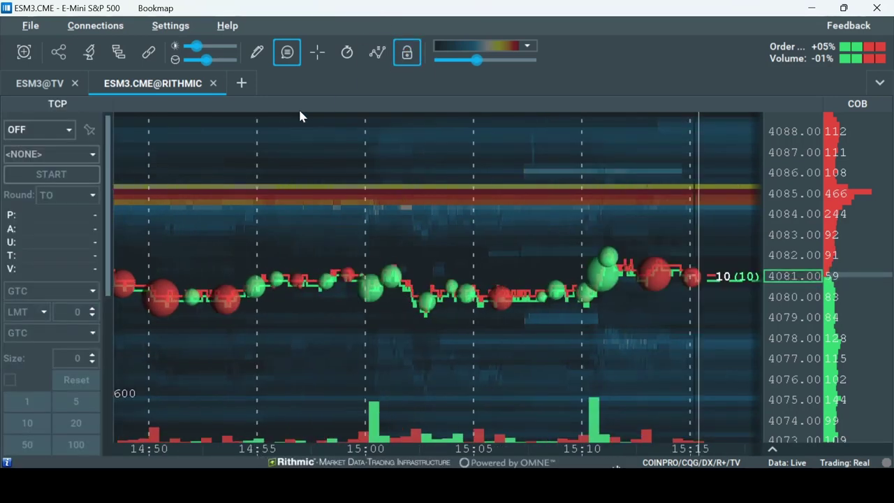
{"action": "left_click", "coordinate": [40, 156]}
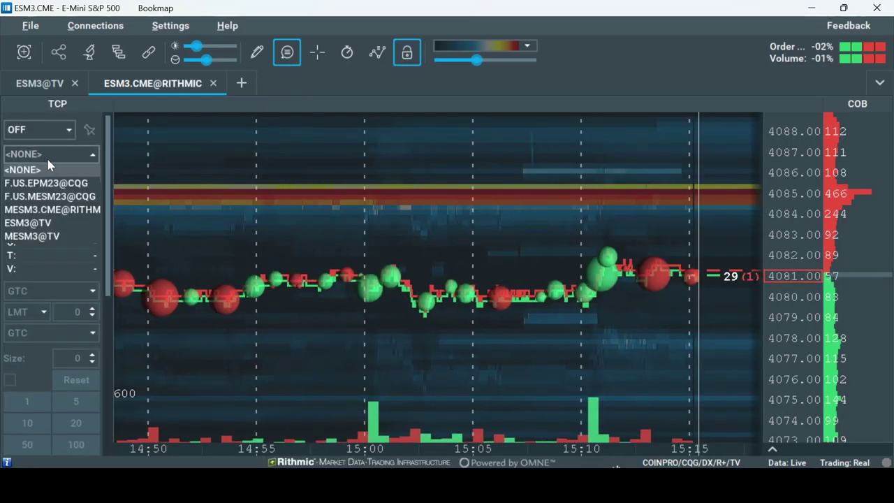
{"action": "left_click", "coordinate": [55, 238]}
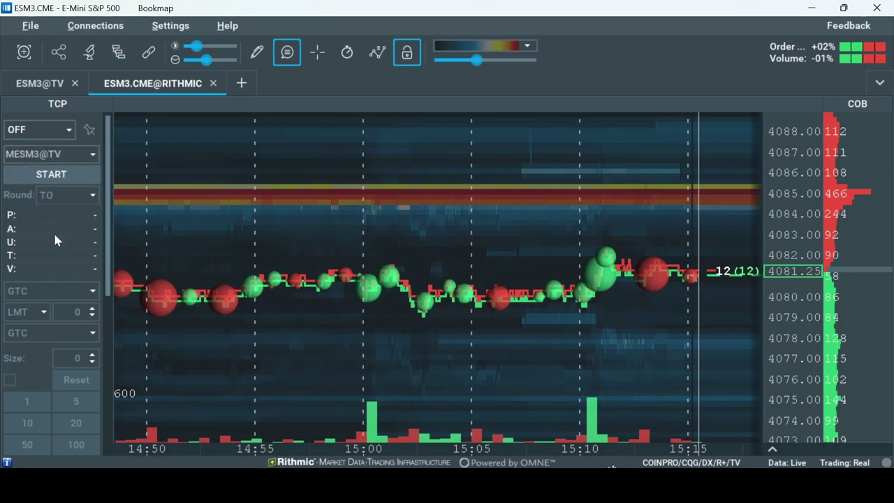
{"action": "left_click", "coordinate": [55, 174]}
{"action": "left_click", "coordinate": [581, 257]}
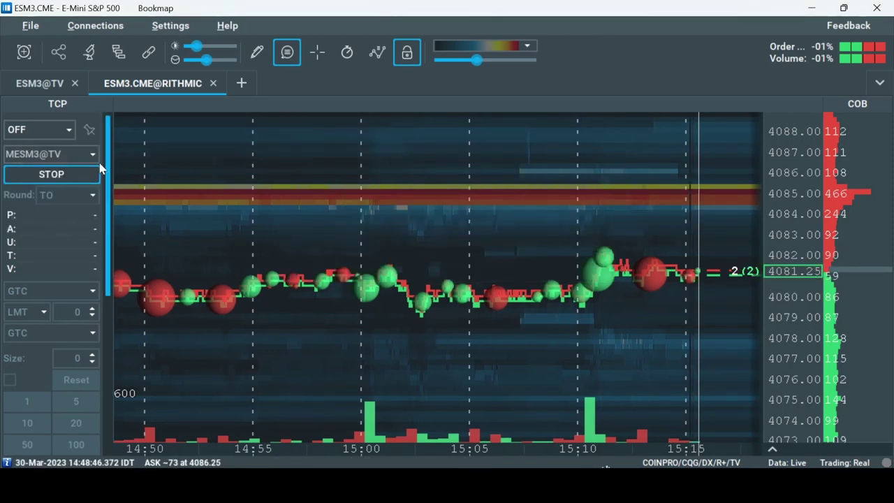
{"action": "left_click", "coordinate": [66, 131]}
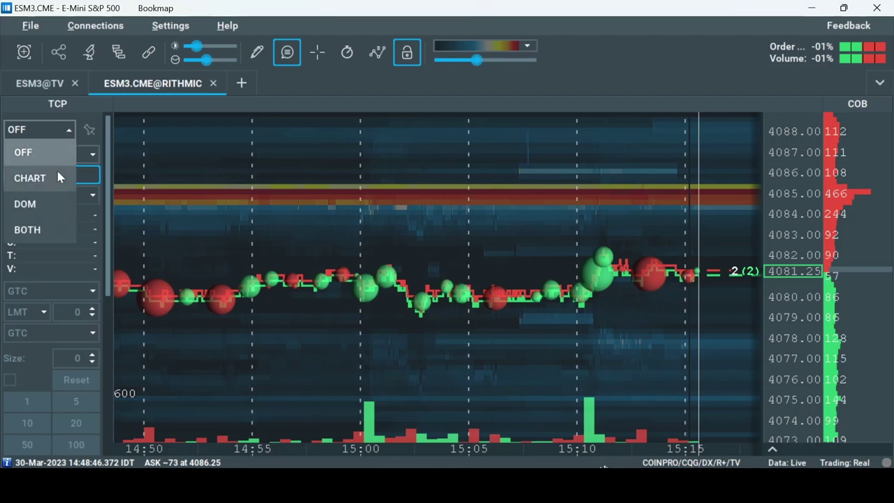
{"action": "left_click", "coordinate": [50, 225]}
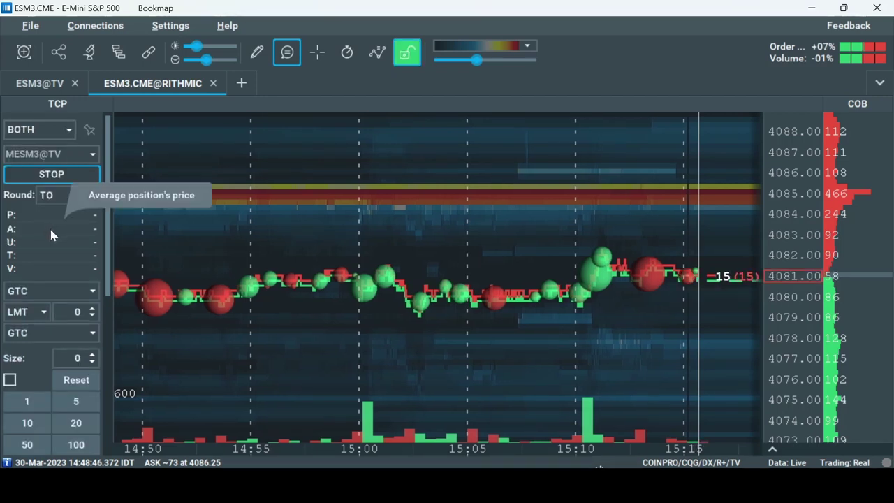